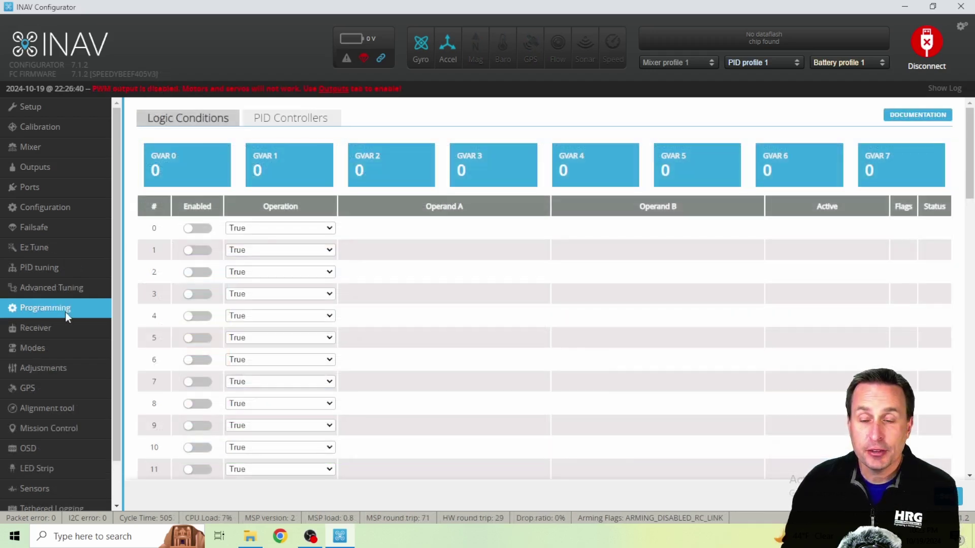
Set the Operation of logic conditions 0, 1 and 2 to High, Mid and Low
left_click(261, 228)
scroll(332, 305, "down", 5)
scroll(334, 319, "down", 3)
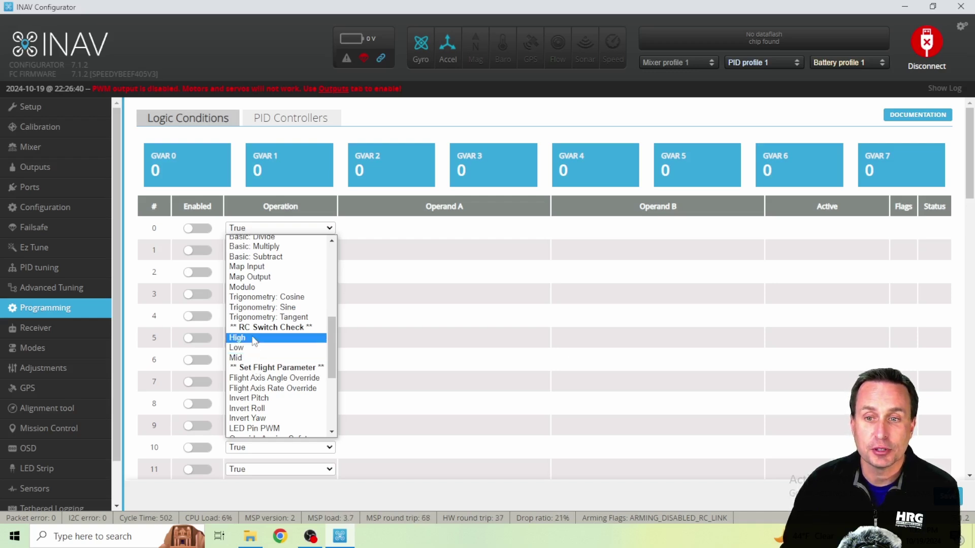
left_click(253, 338)
left_click(258, 249)
scroll(336, 284, "down", 8)
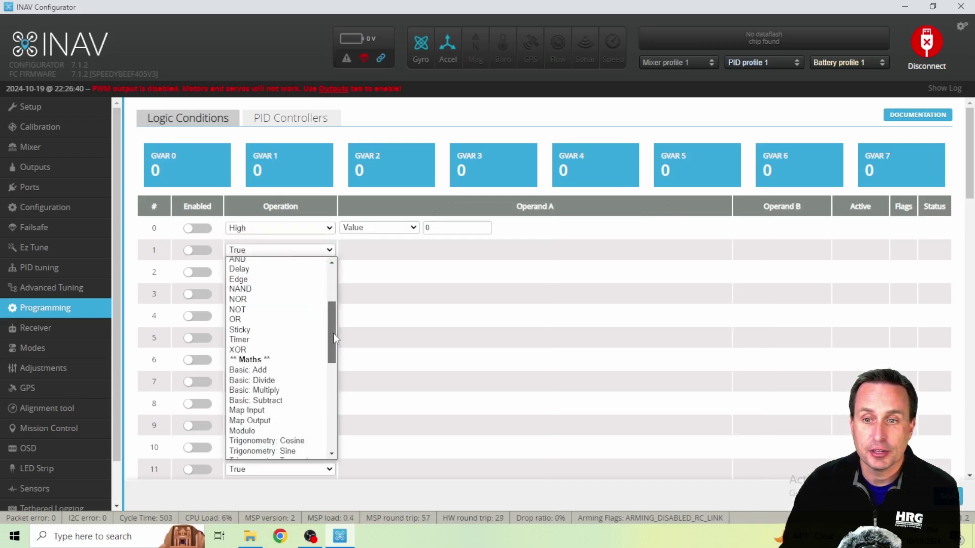
left_click(264, 331)
left_click(323, 278)
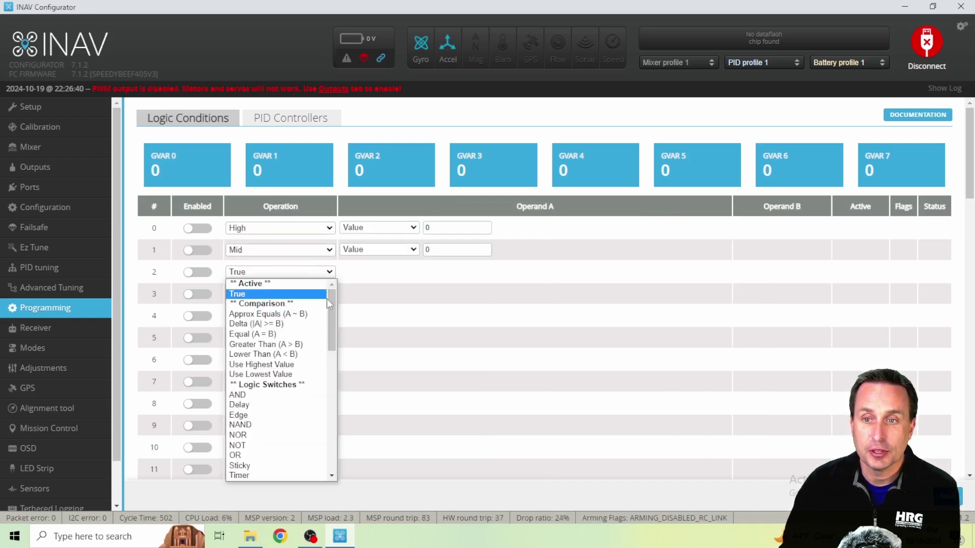
left_click_drag(327, 305, 332, 377)
left_click(284, 414)
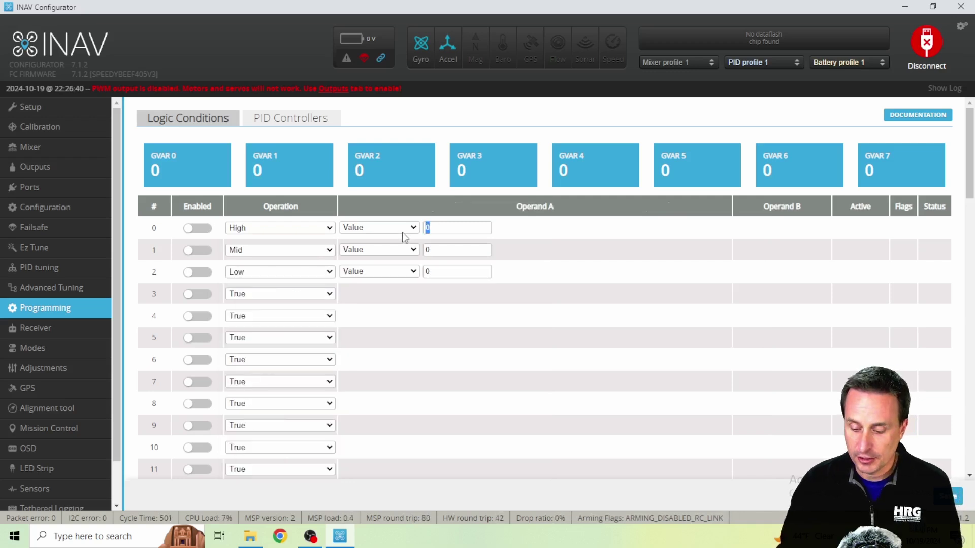
Enter channel 9 as the Operand A value for conditions 0, 1 and 2
type("9")
key("Tab")
type("9")
key("Tab")
type("9")
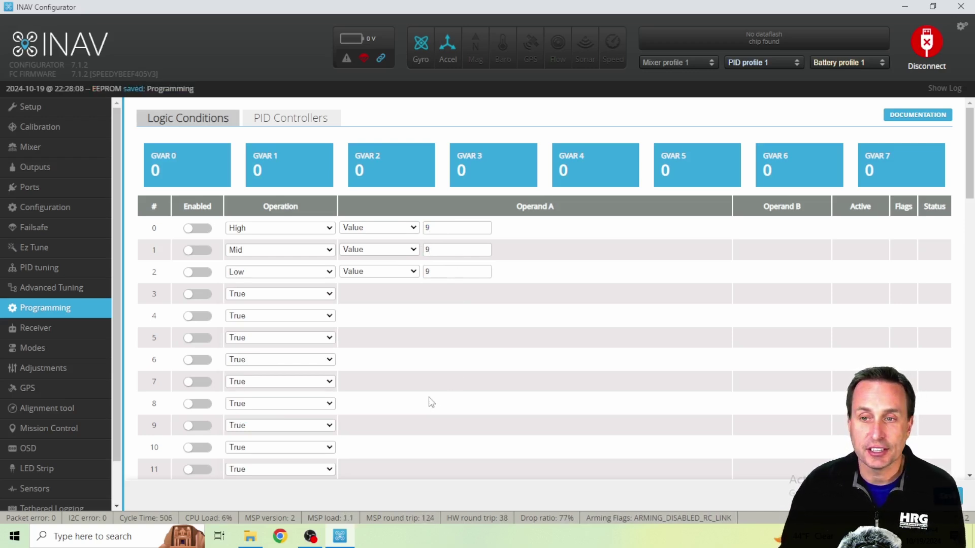
Turn on the Enabled toggles for logic conditions 2, 1 and 0
left_click(203, 269)
left_click(202, 249)
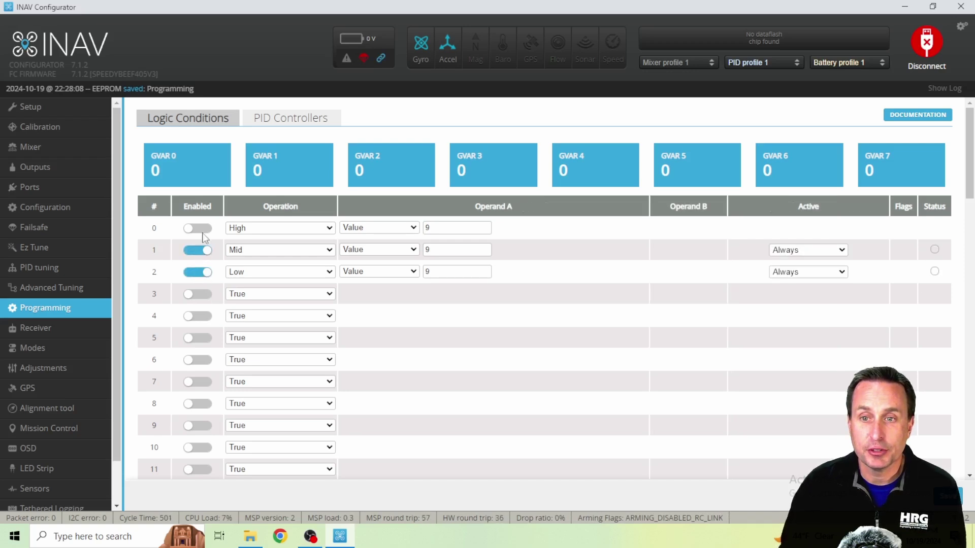
left_click(200, 228)
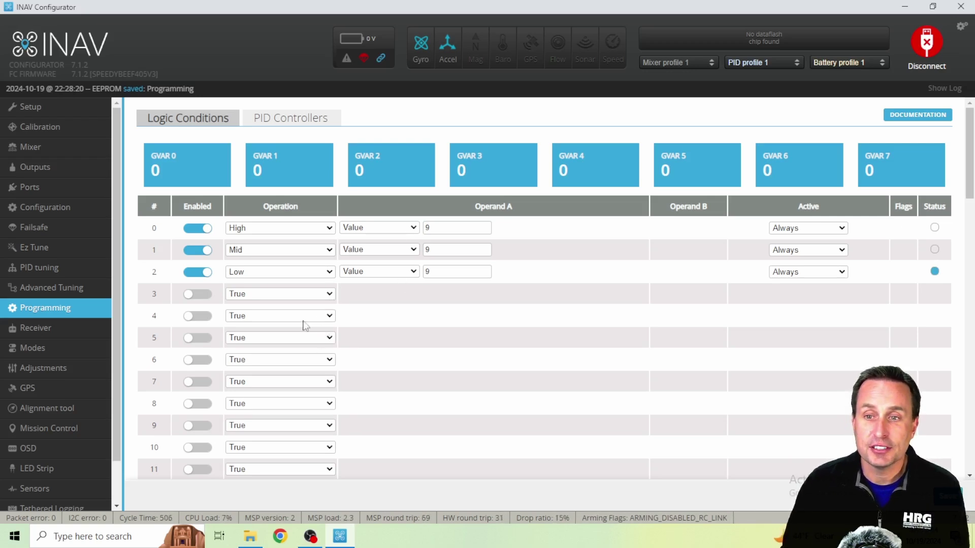
Change logic condition 3's Operation to Set Profile
left_click(302, 294)
left_click_drag(331, 315, 325, 447)
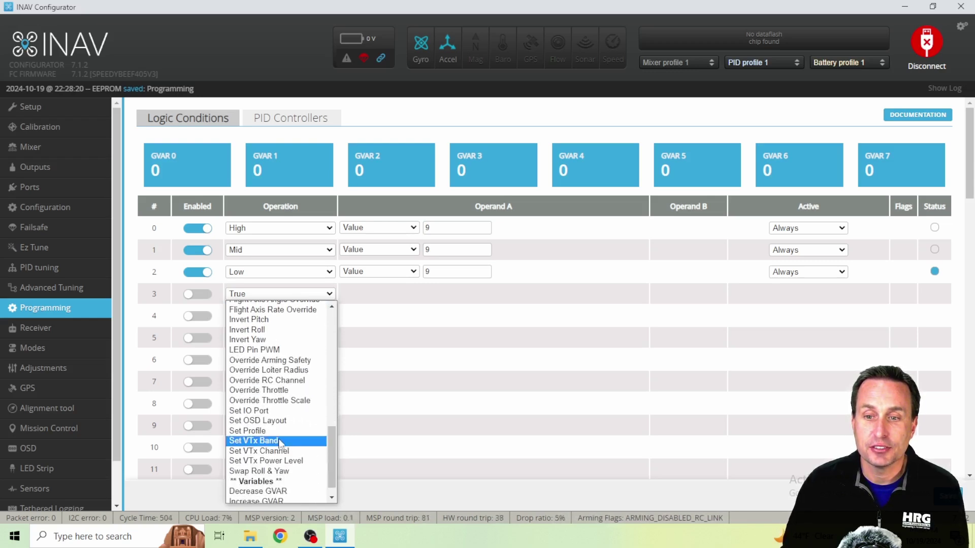
left_click(252, 430)
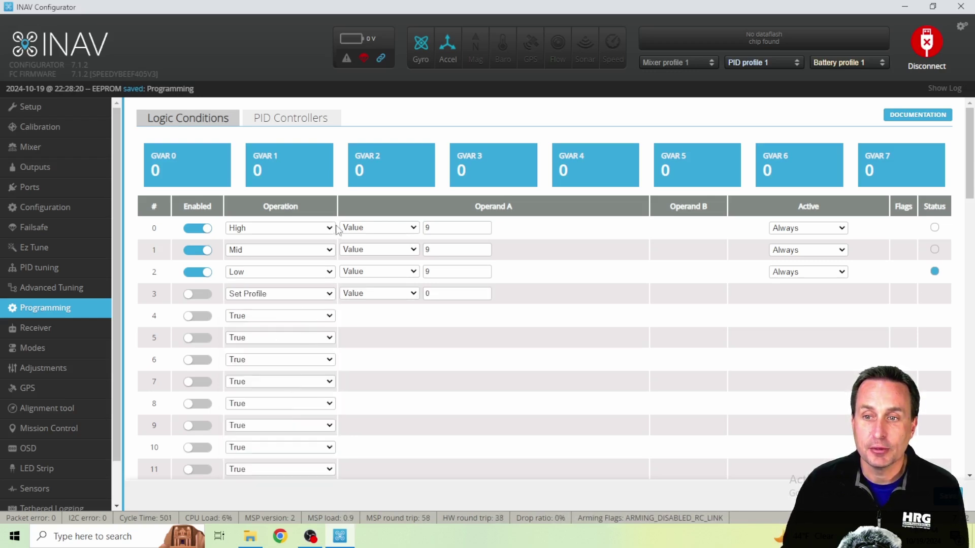
left_click(330, 316)
left_click_drag(339, 165, 335, 208)
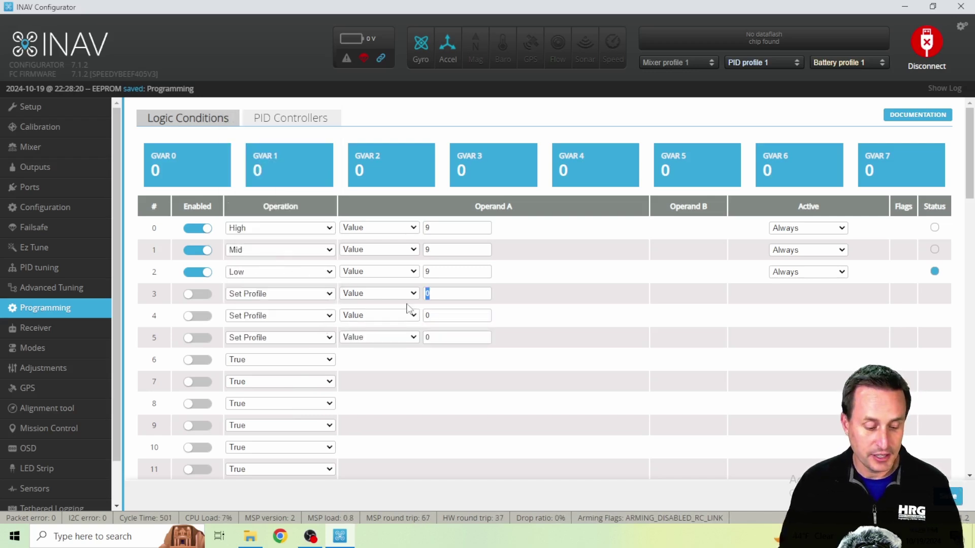
Enter profile values 1, 2 and 1 for conditions 3, 4 and 5
type("1")
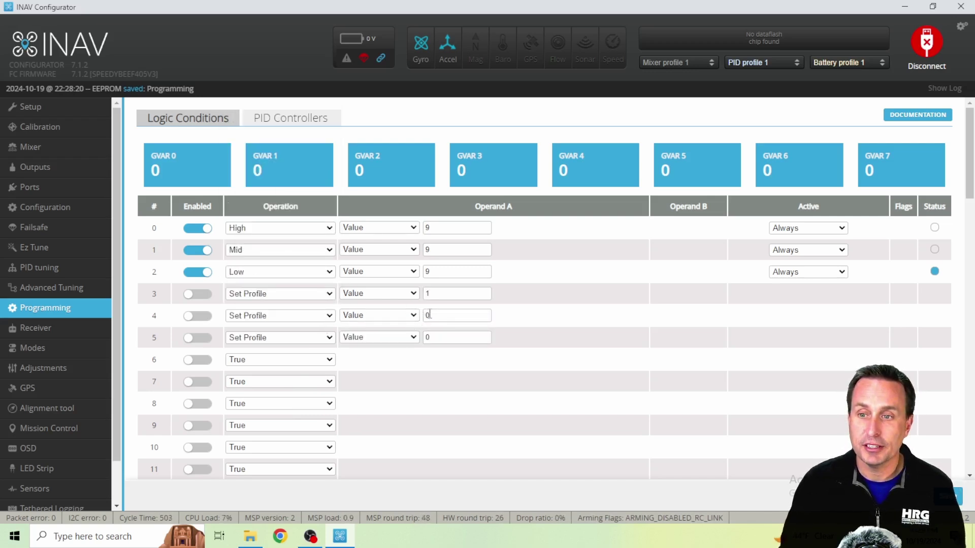
double_click(429, 315)
type("2")
double_click(439, 336)
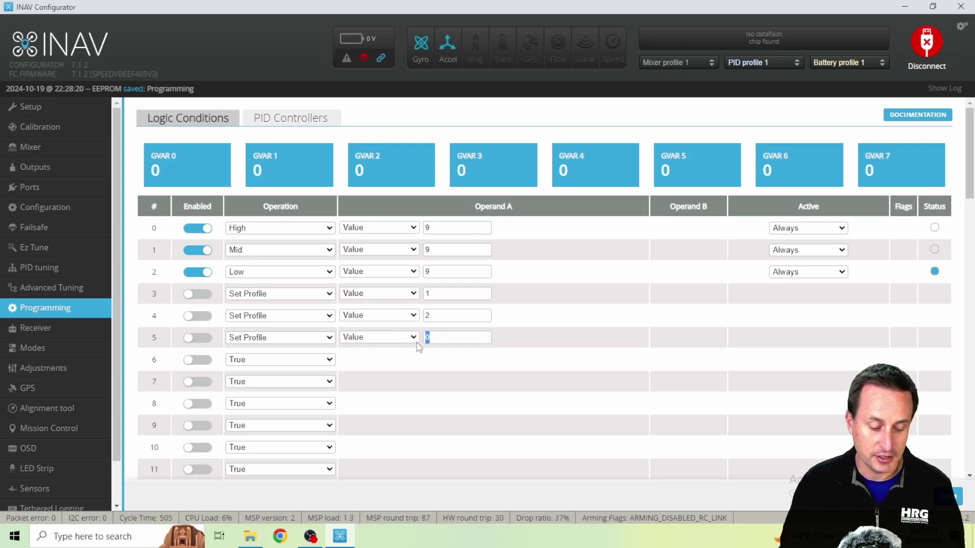
type("3")
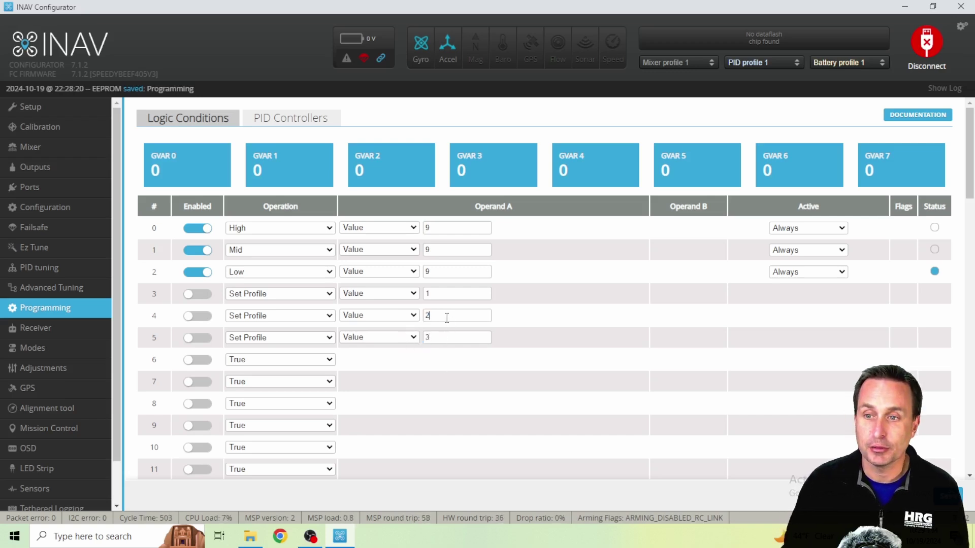
double_click(448, 336)
type("1")
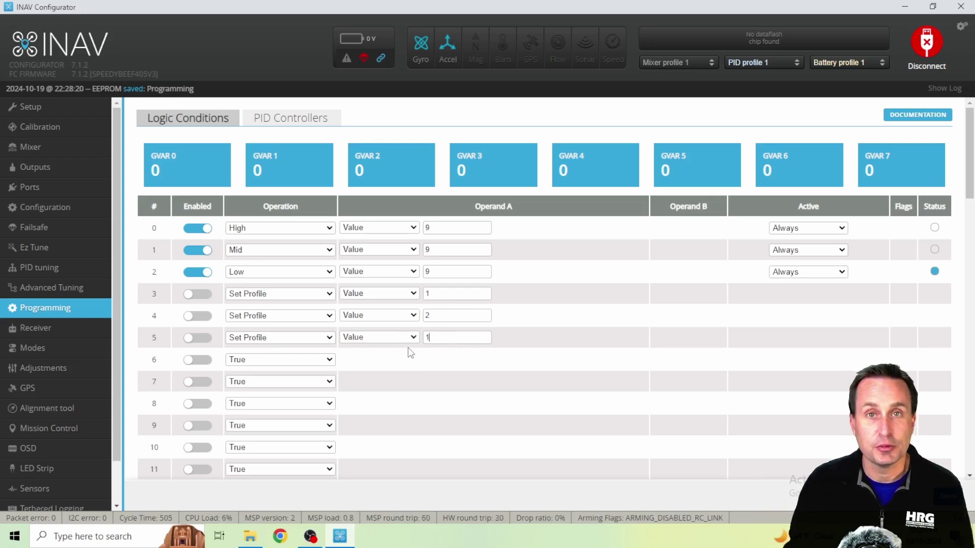
Check the PID profile list without changing it, then reselect conditions 4 and 5's profile numbers
left_click(765, 63)
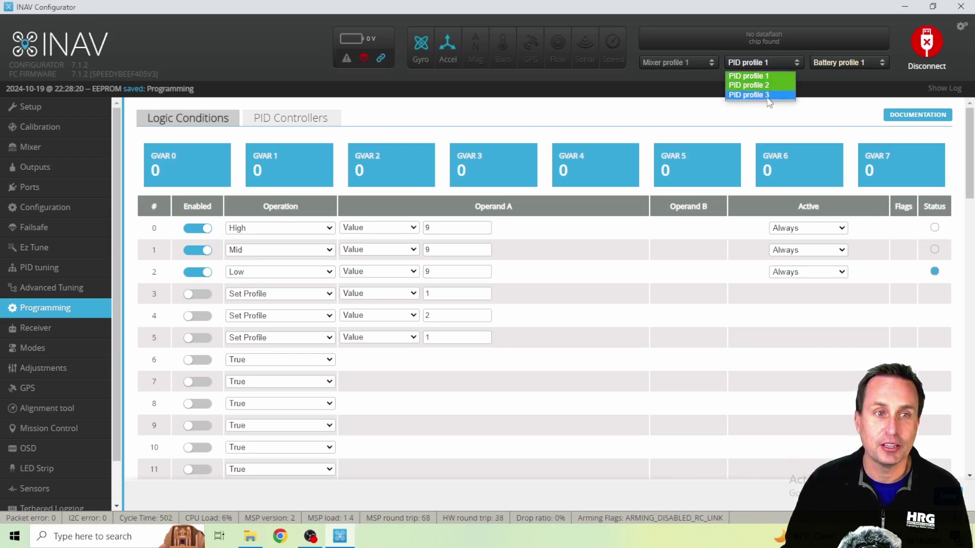
left_click(486, 134)
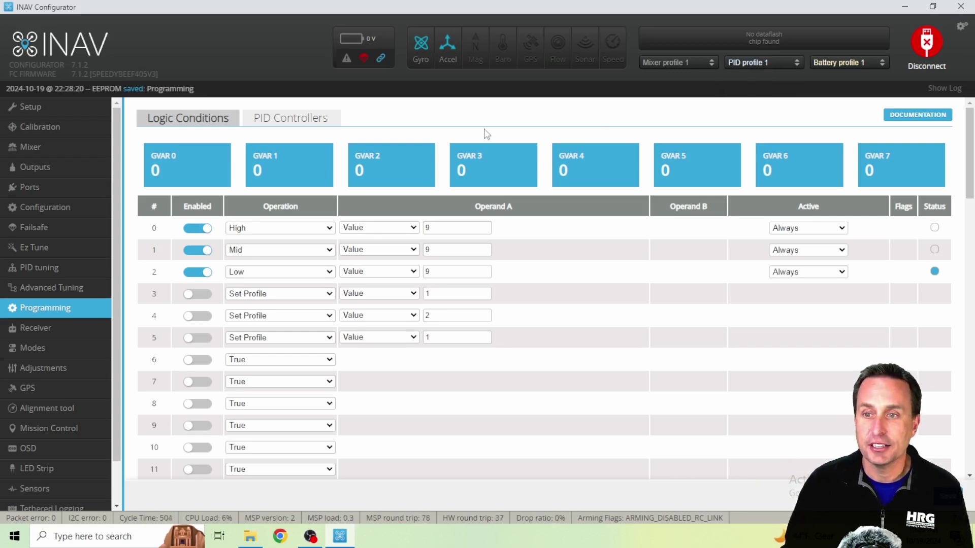
double_click(429, 315)
double_click(470, 339)
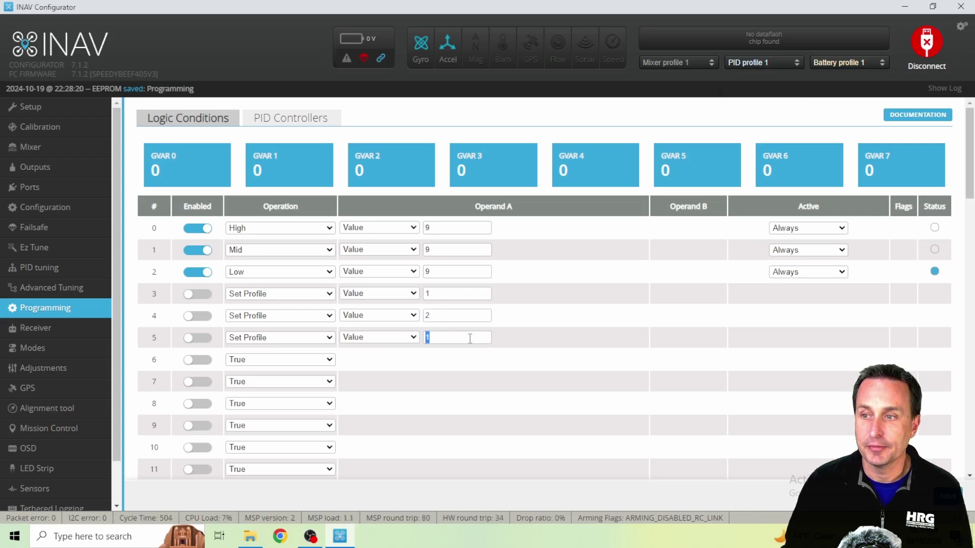
Enable logic conditions 3, 4 and 5
left_click(202, 294)
left_click(202, 316)
left_click(202, 338)
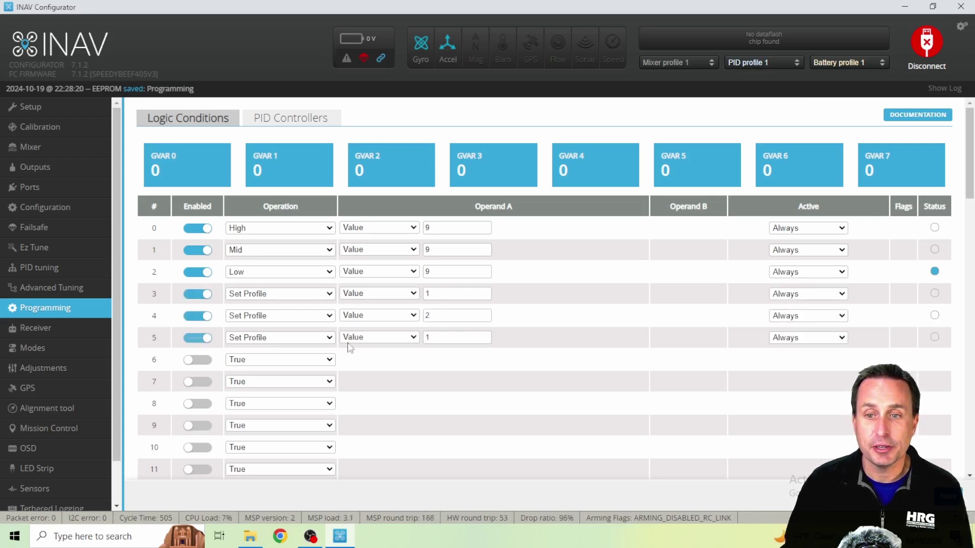
Make conditions 3, 4 and 5 active on Logic Conditions 0, 1 and 3, then save
left_click(796, 294)
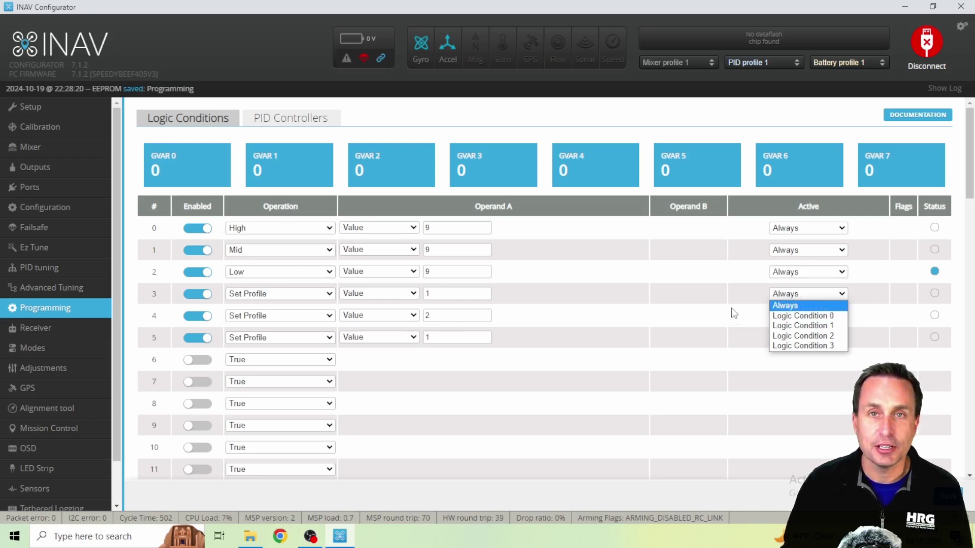
left_click(796, 319)
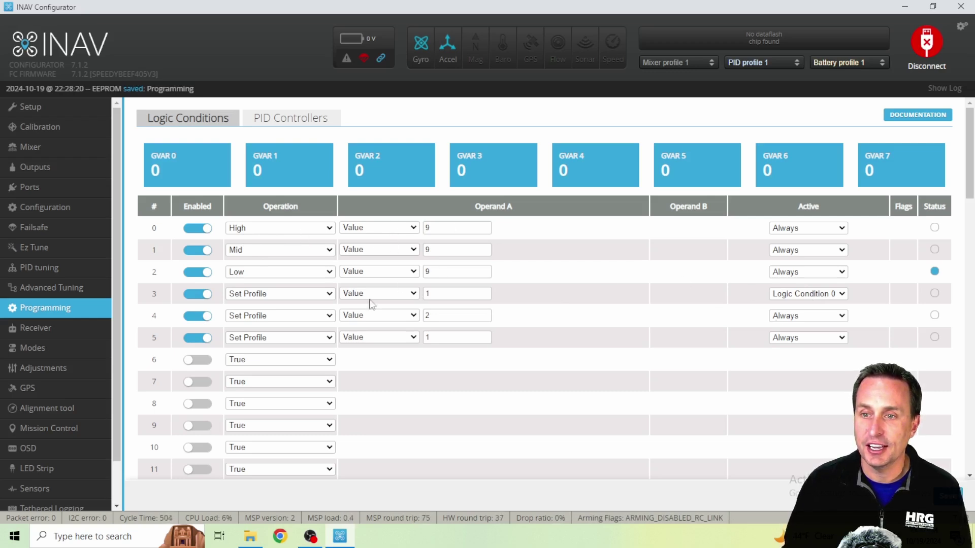
left_click(800, 319)
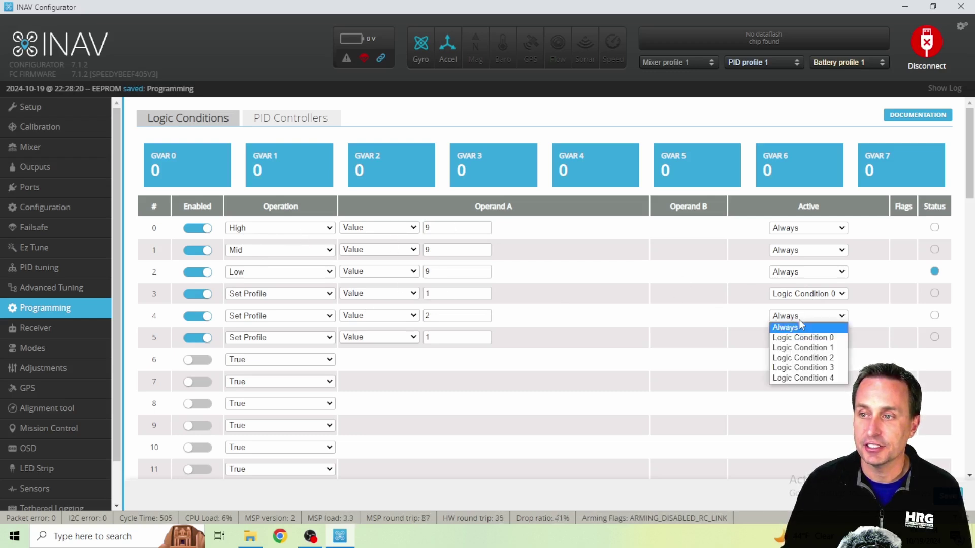
left_click(802, 350)
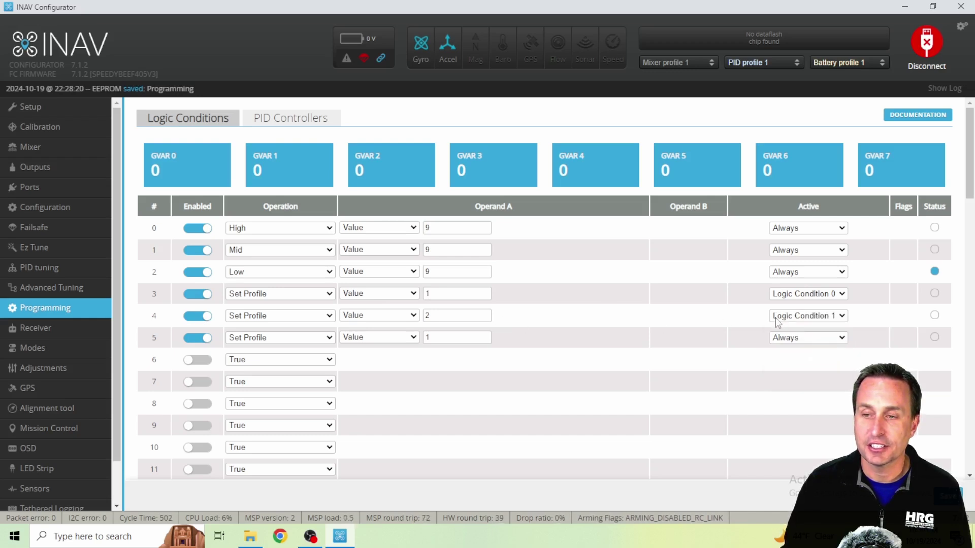
left_click(826, 339)
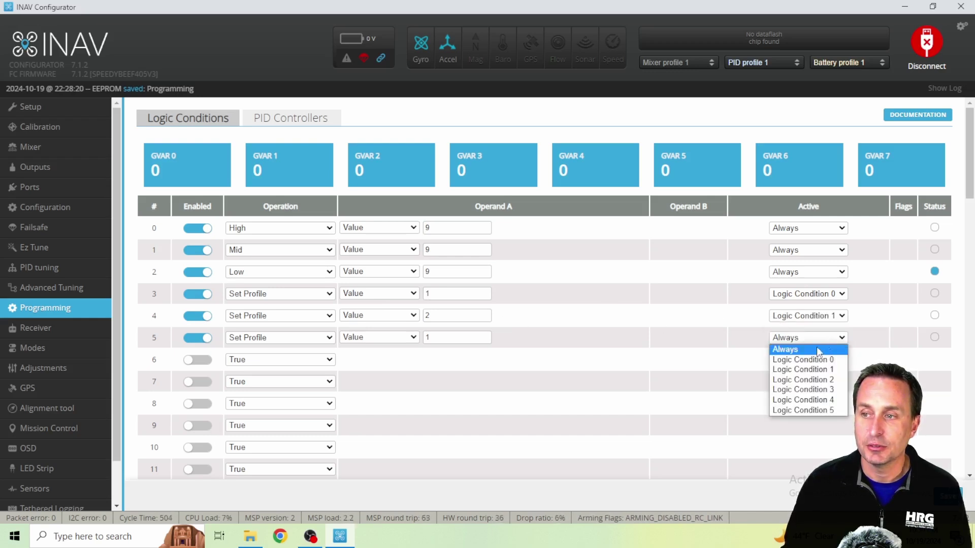
left_click(816, 389)
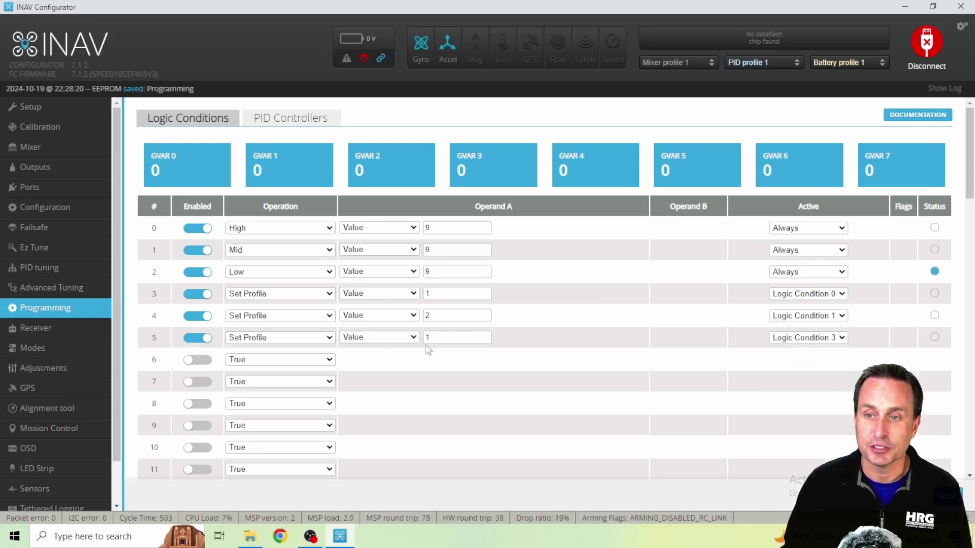
left_click(947, 496)
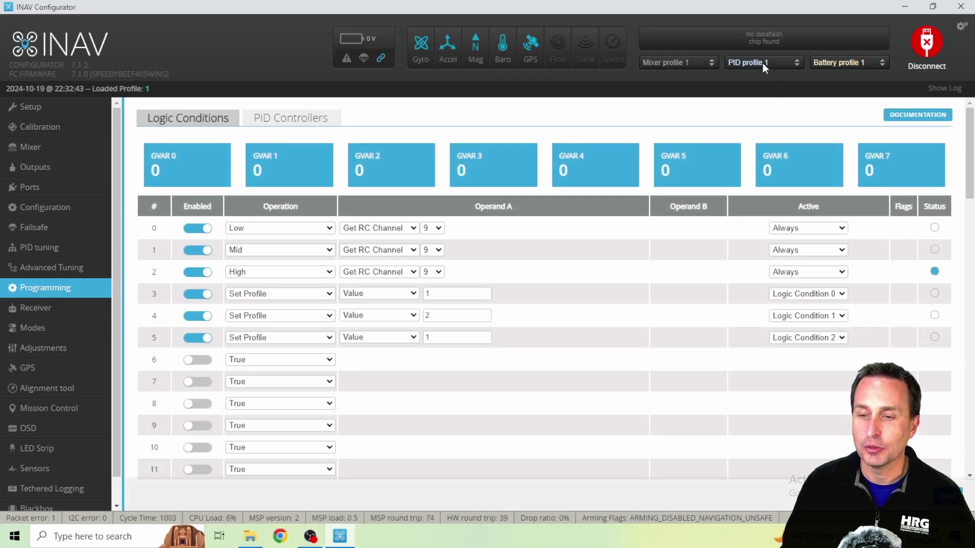
Change condition 5's profile value from 1 to 3 and save
double_click(428, 337)
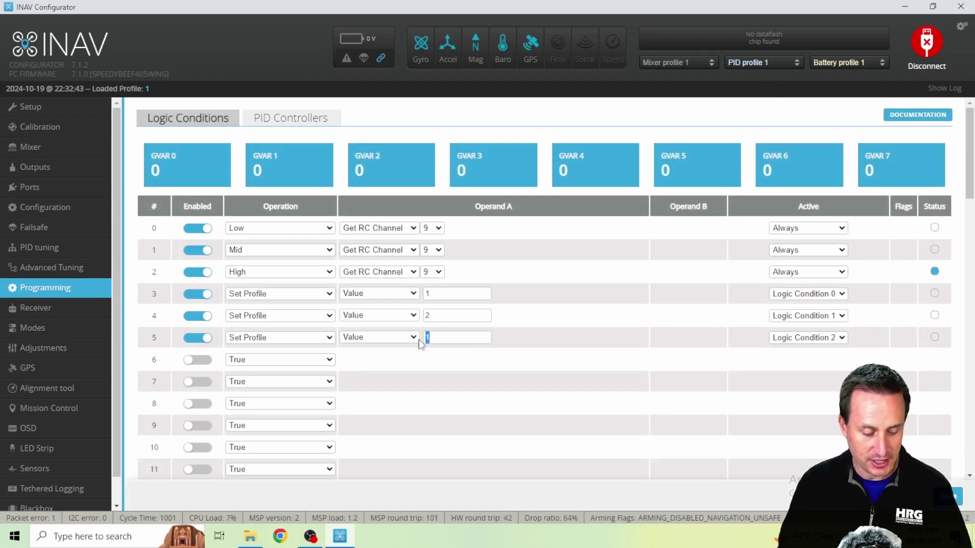
type("3")
left_click(948, 495)
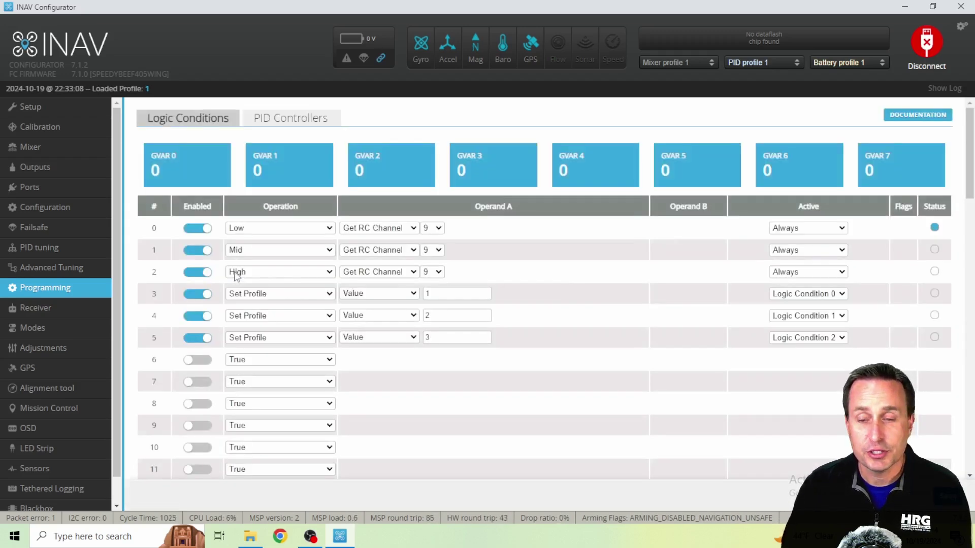
Turn off the Enabled toggles of conditions 2, 1 and 0, then save
left_click(205, 273)
left_click(203, 250)
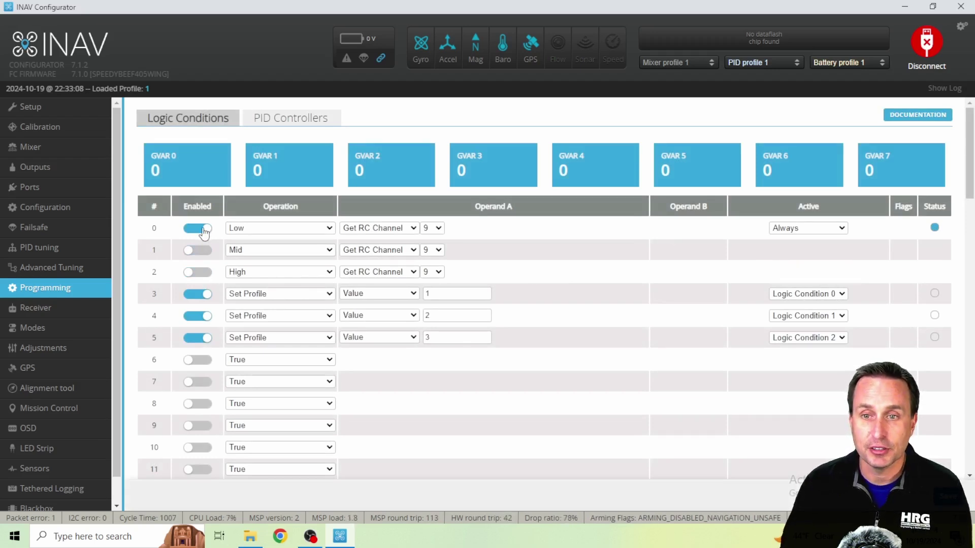
left_click(205, 229)
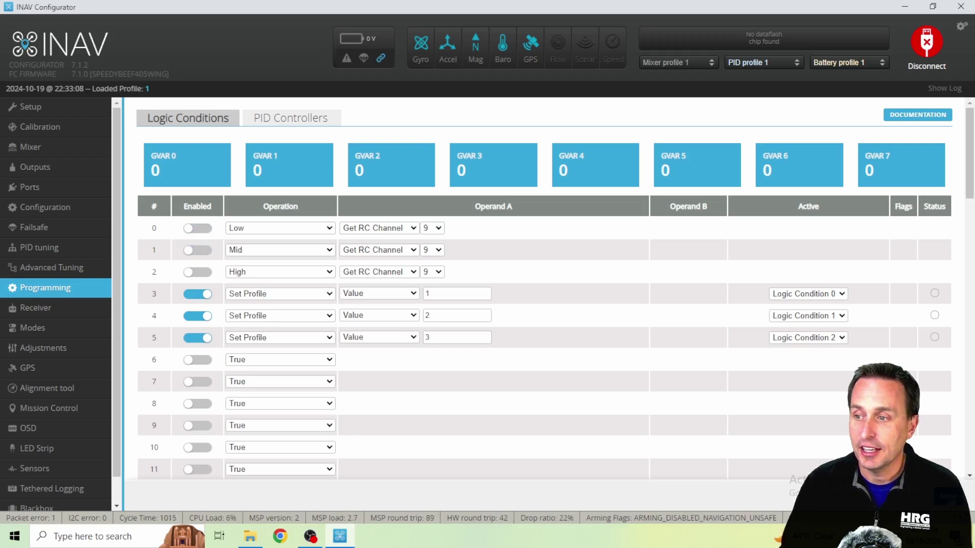
left_click(947, 496)
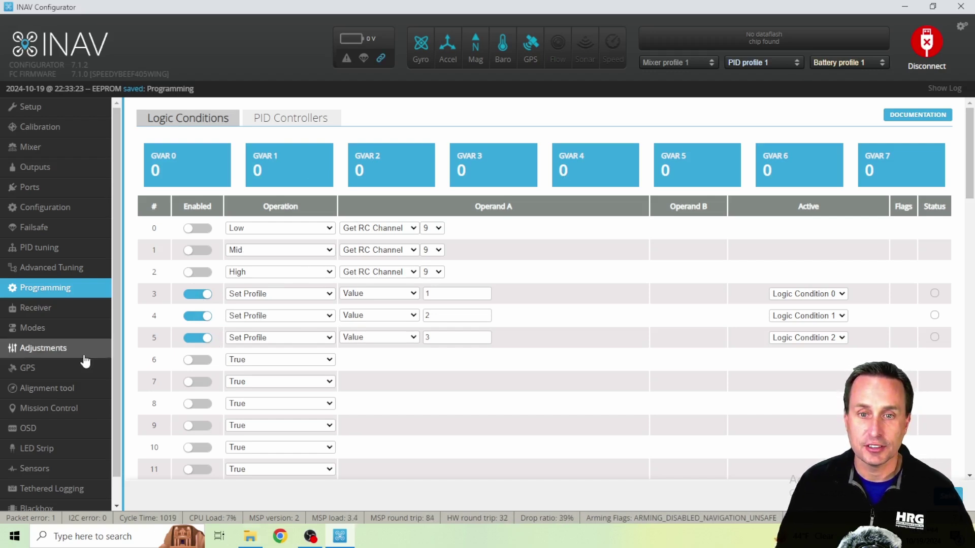
left_click(69, 314)
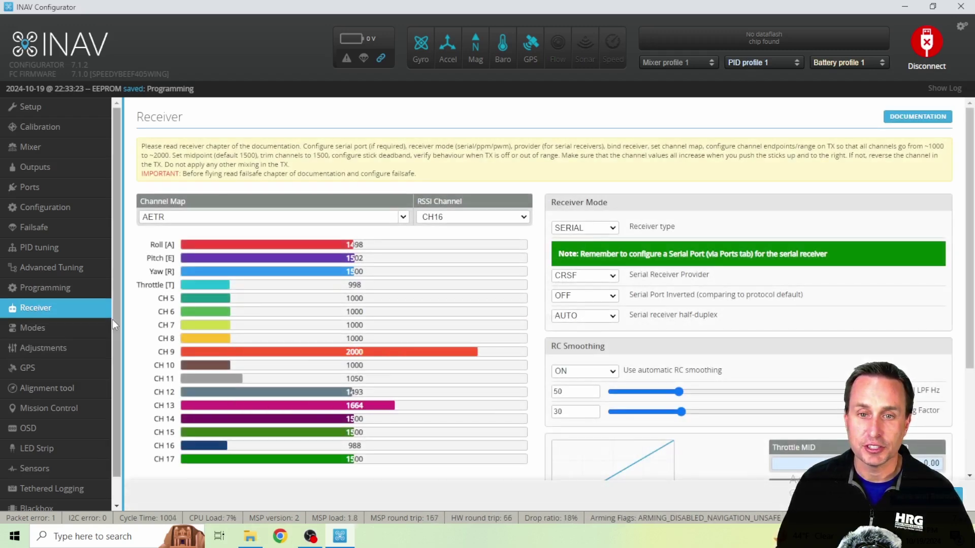
left_click(96, 292)
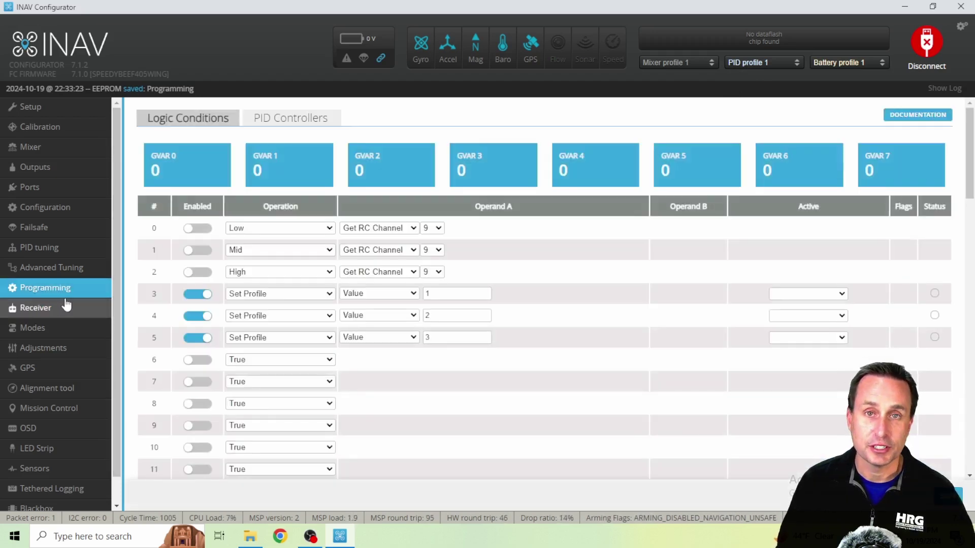